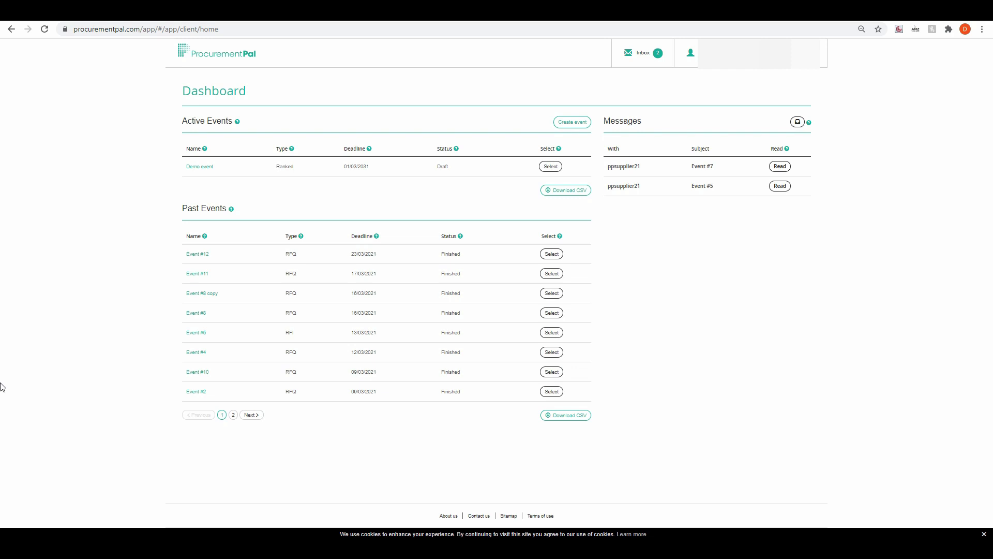
- Create a new event from scratch and set its event type to Open auction
{"action": "left_click", "coordinate": [565, 123]}
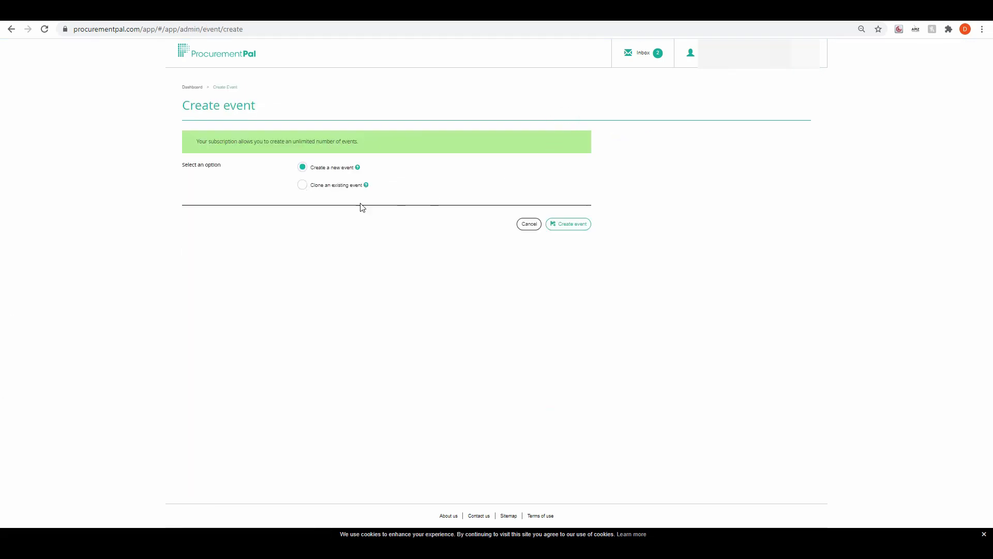
{"action": "left_click", "coordinate": [555, 228]}
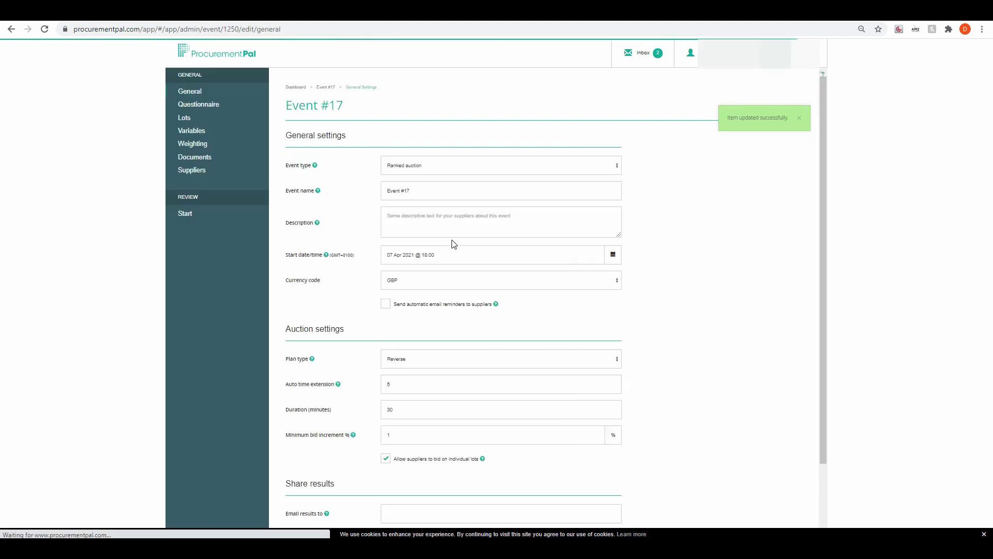
{"action": "left_click", "coordinate": [409, 166]}
{"action": "left_click", "coordinate": [416, 211]}
{"action": "left_click", "coordinate": [417, 193]}
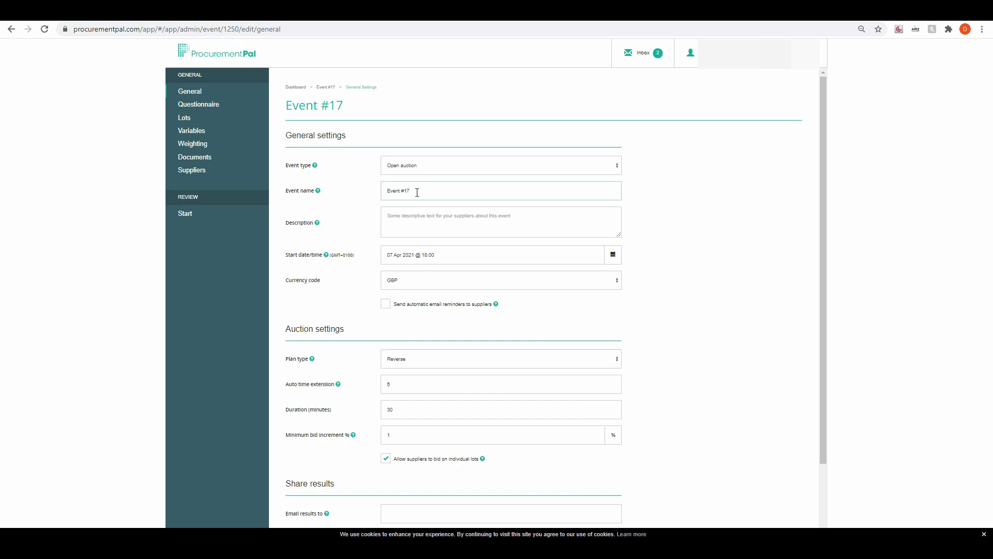
- Set the event's start date and time to 7 April 2021 at 5:00 PM
{"action": "left_click", "coordinate": [614, 256]}
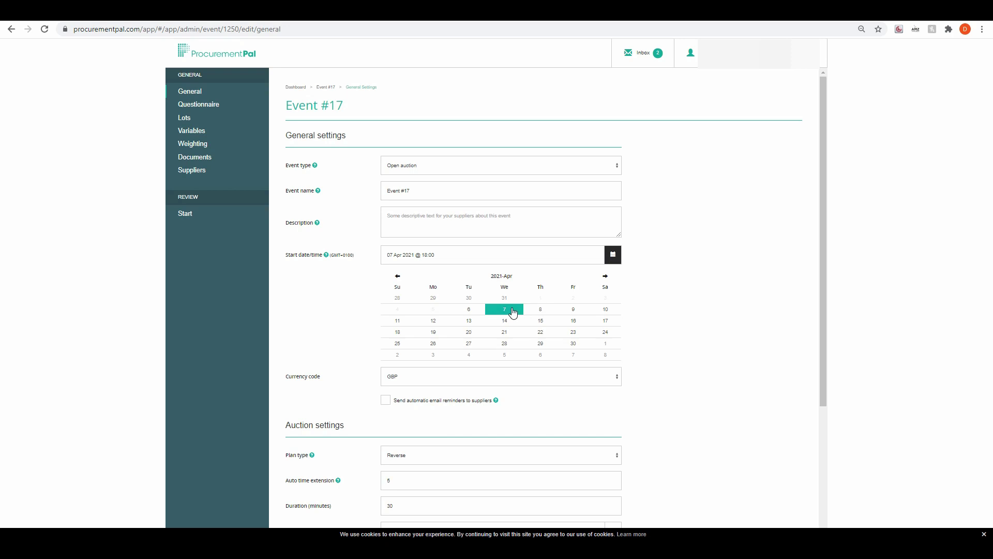
{"action": "left_click", "coordinate": [513, 312]}
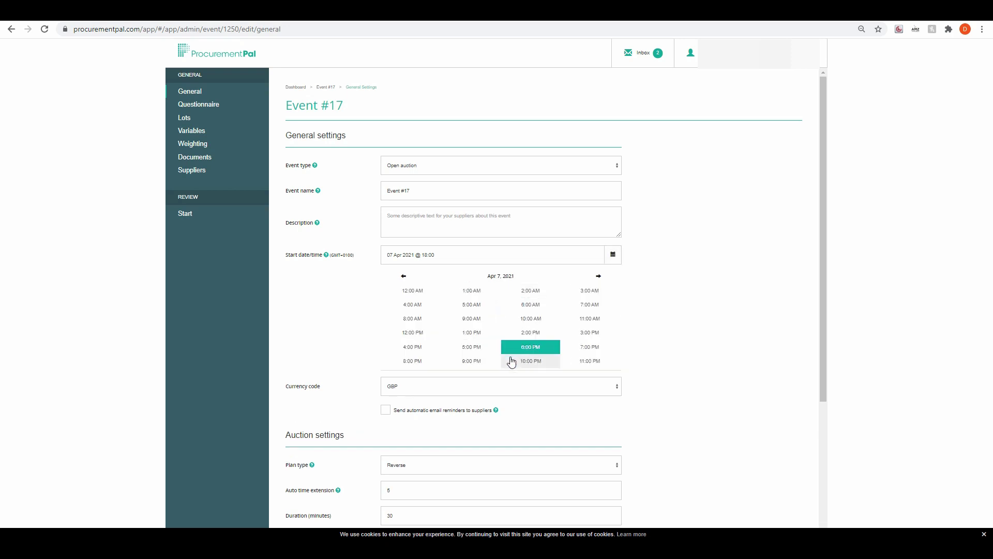
{"action": "left_click", "coordinate": [471, 348]}
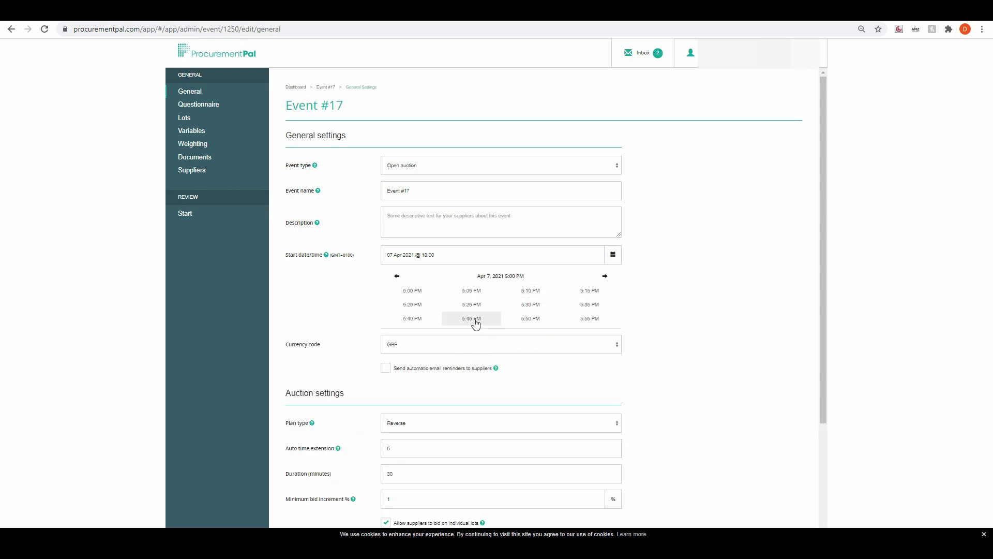
{"action": "left_click", "coordinate": [418, 294]}
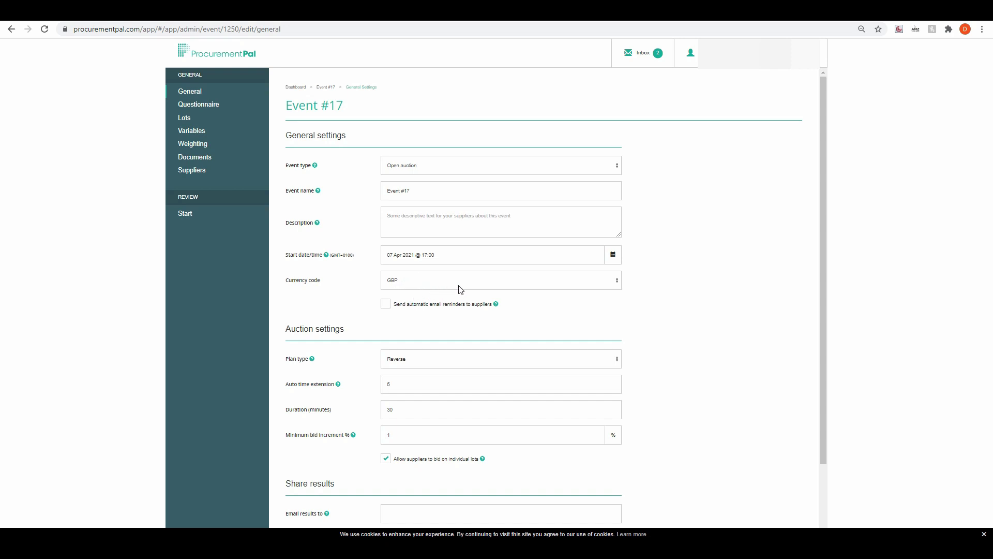
- Enable automatic email reminders to suppliers and save the event's general settings
{"action": "left_click", "coordinate": [386, 306]}
{"action": "scroll", "coordinate": [661, 353], "scroll_direction": "down", "scroll_amount": 2}
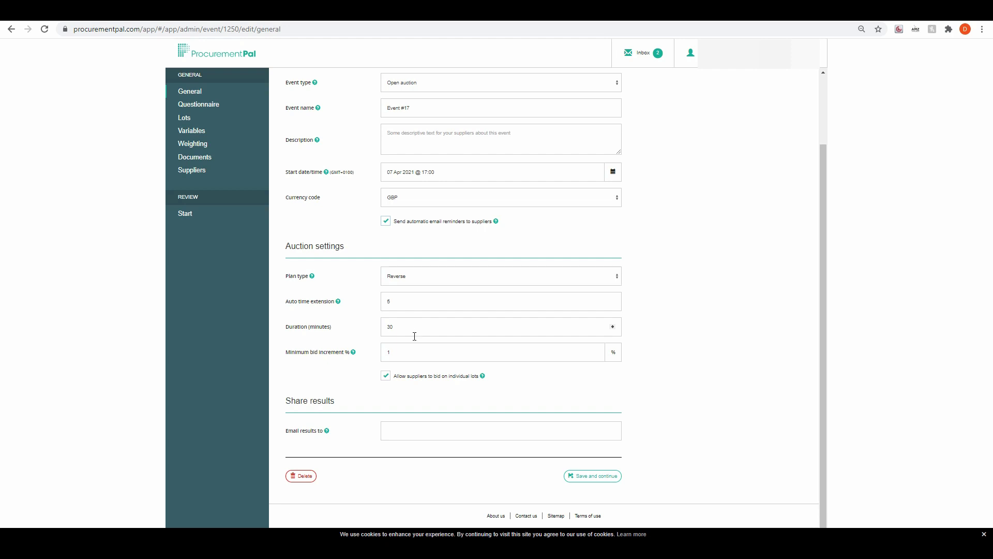
{"action": "left_click", "coordinate": [586, 481]}
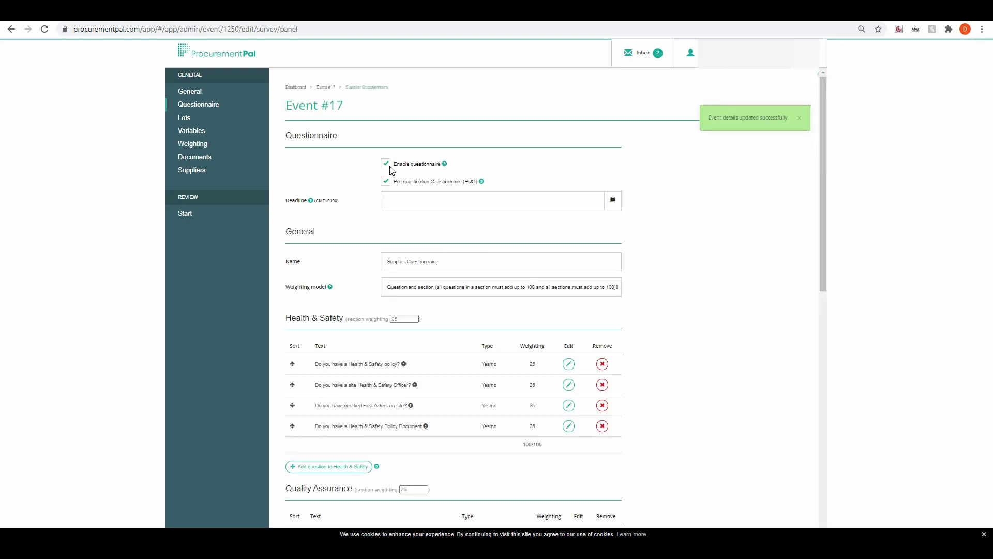
- Disable the supplier questionnaire for this event and save
{"action": "left_click", "coordinate": [387, 164]}
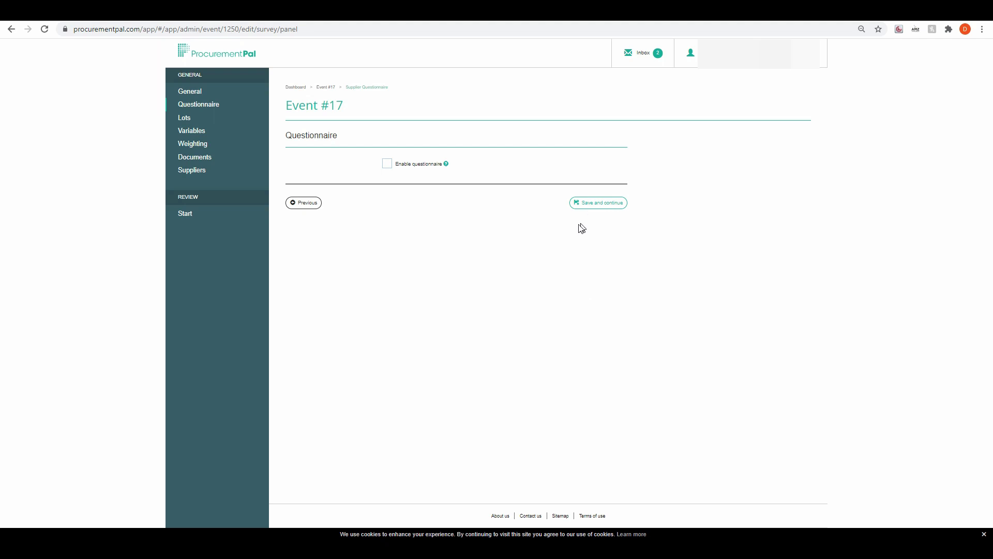
{"action": "left_click", "coordinate": [585, 208]}
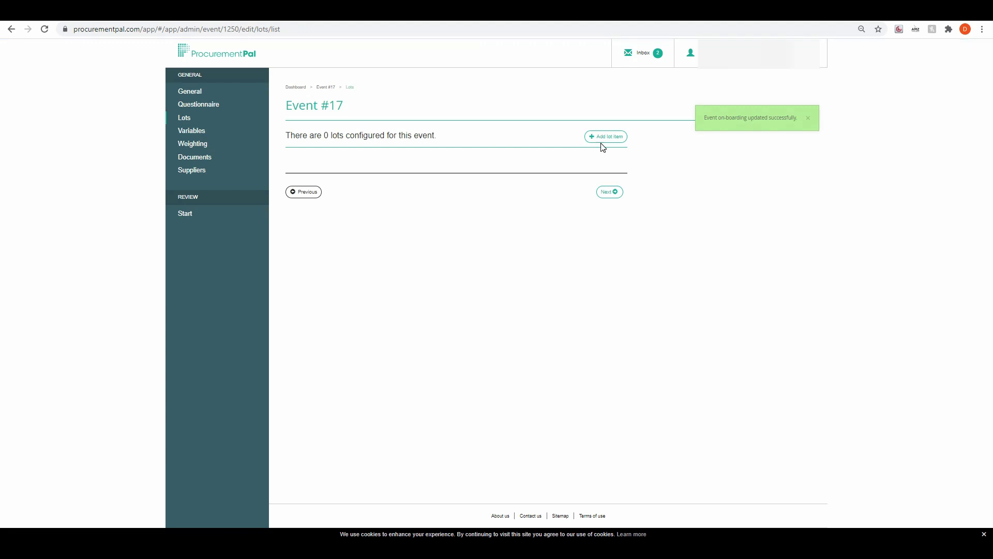
- Add a lot item named Lot 1 with a quantity of 200, without a description
{"action": "left_click", "coordinate": [602, 138]}
{"action": "left_click", "coordinate": [467, 143]}
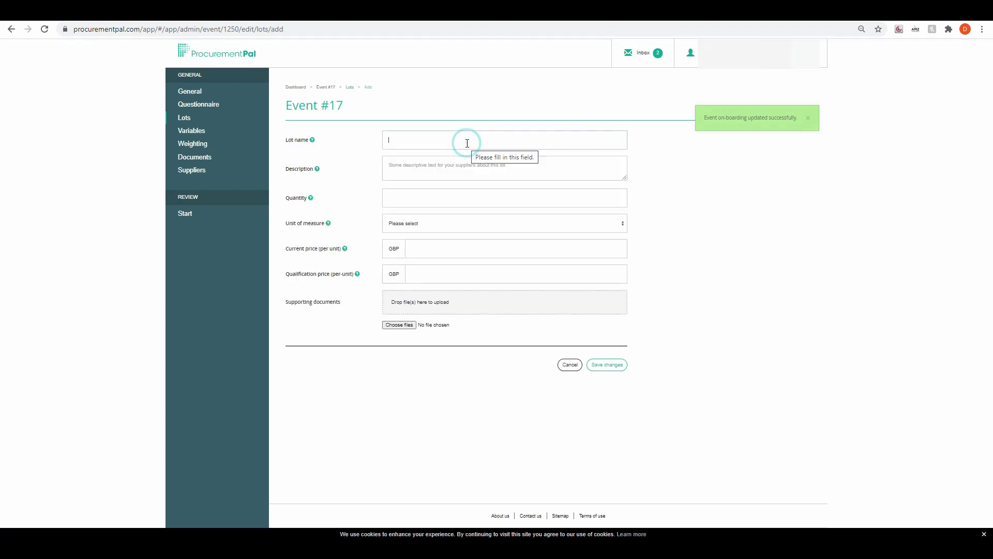
{"action": "key", "text": "Tab"}
{"action": "key", "text": "Tab"}
{"action": "key", "text": "Tab"}
{"action": "key", "text": "Tab"}
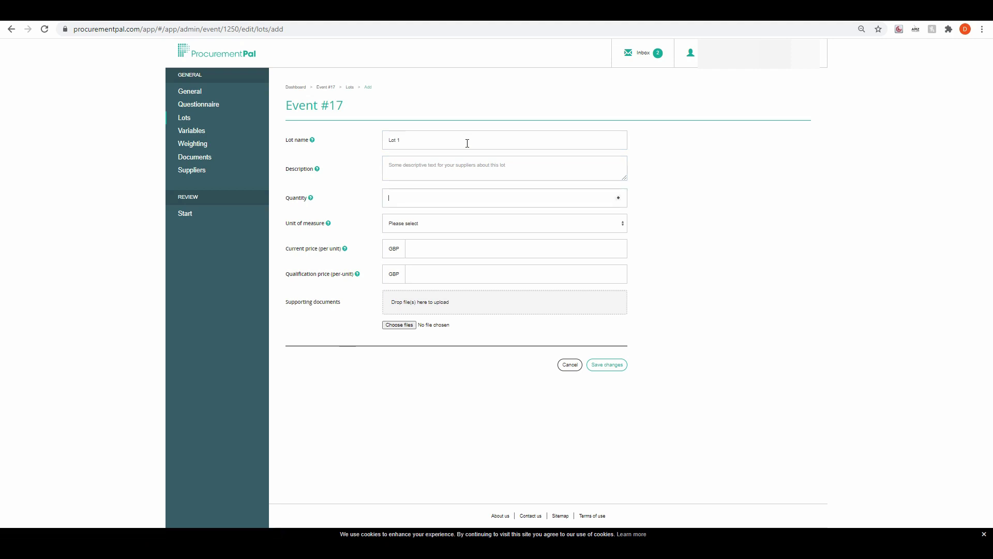
{"action": "type", "text": "200"}
- Set the lot's unit of measure to per square metre
{"action": "left_click", "coordinate": [407, 214]}
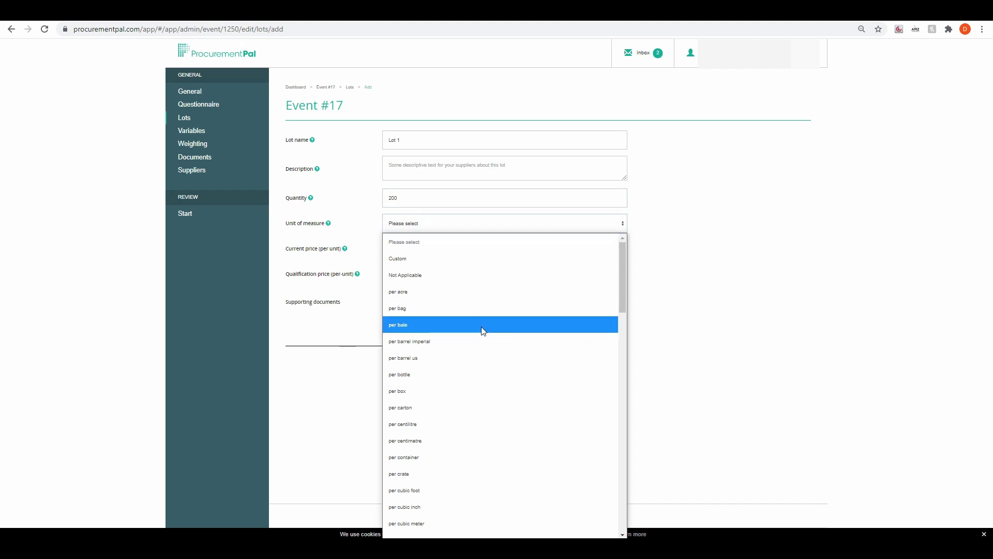
{"action": "scroll", "coordinate": [479, 336], "scroll_direction": "down", "scroll_amount": 8}
{"action": "scroll", "coordinate": [478, 359], "scroll_direction": "down", "scroll_amount": 10}
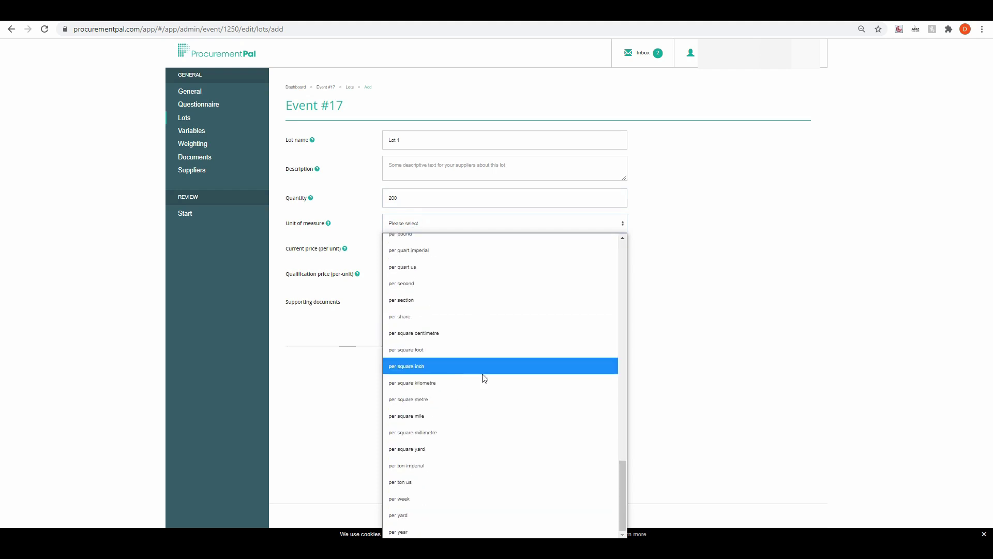
{"action": "left_click", "coordinate": [435, 400]}
- Set the lot's current and qualification prices per unit to 22 GBP each and save the lot
{"action": "left_click", "coordinate": [427, 251]}
{"action": "type", "text": "22"}
{"action": "left_click", "coordinate": [418, 271]}
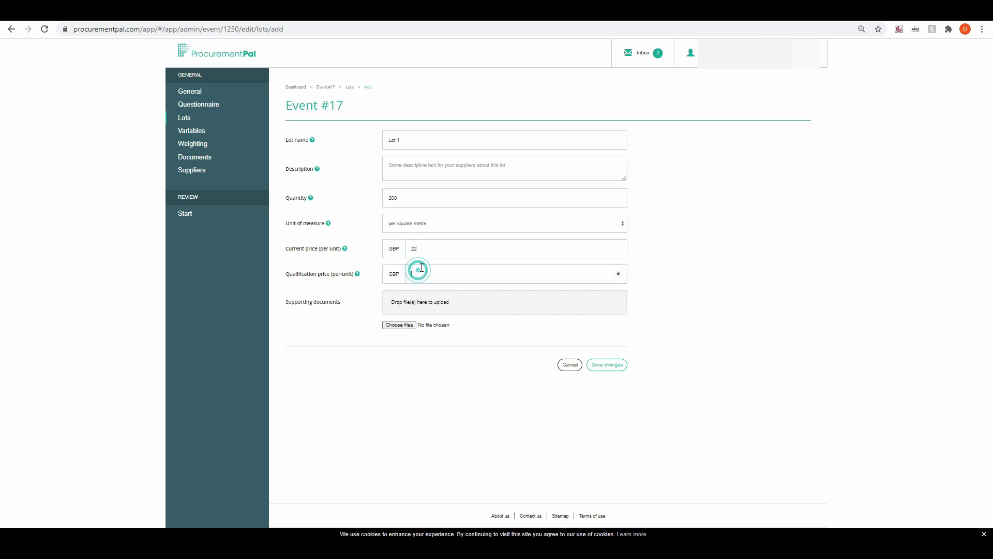
{"action": "type", "text": "22"}
{"action": "left_click", "coordinate": [607, 365]}
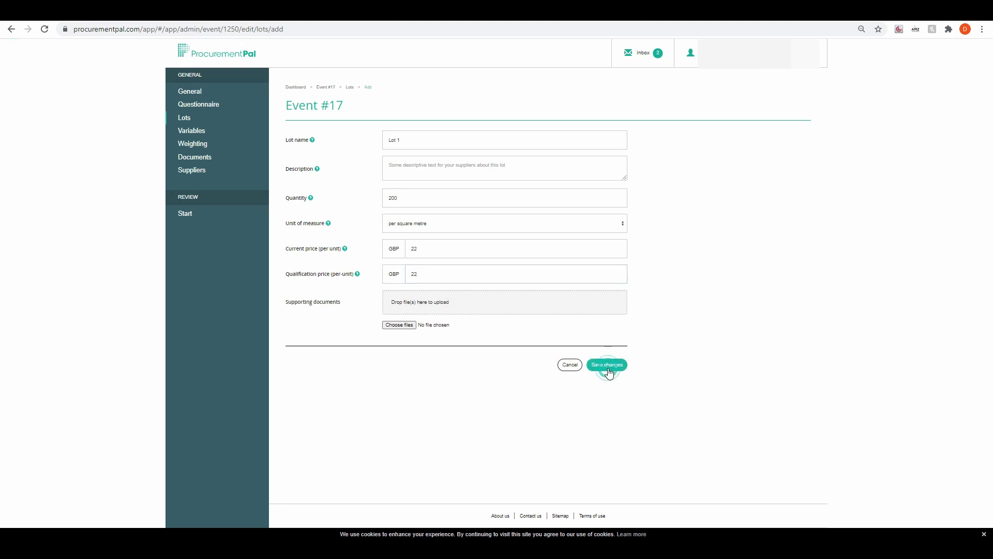
- Continue past the lots, skip adding variables, and save the event's price weighting
{"action": "left_click", "coordinate": [611, 232]}
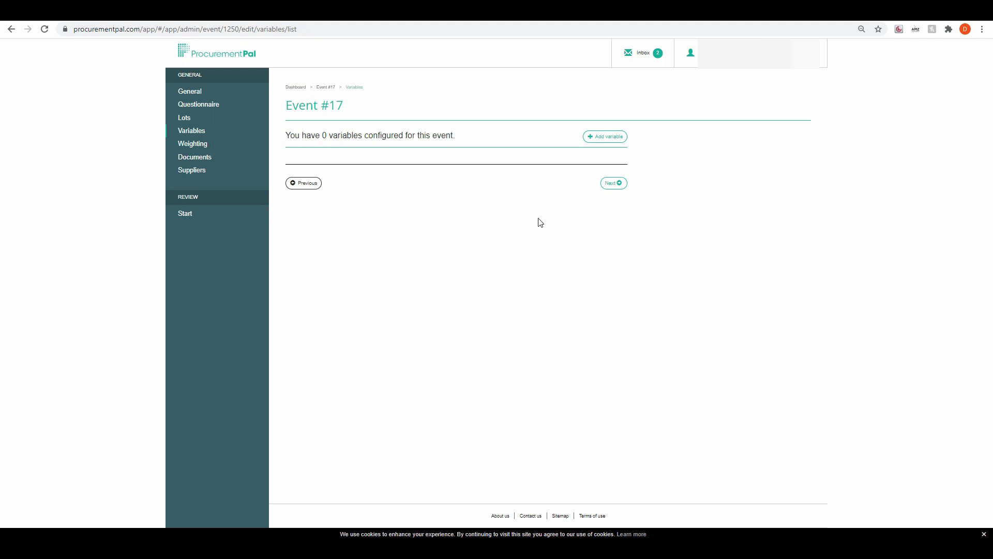
{"action": "left_click", "coordinate": [615, 185]}
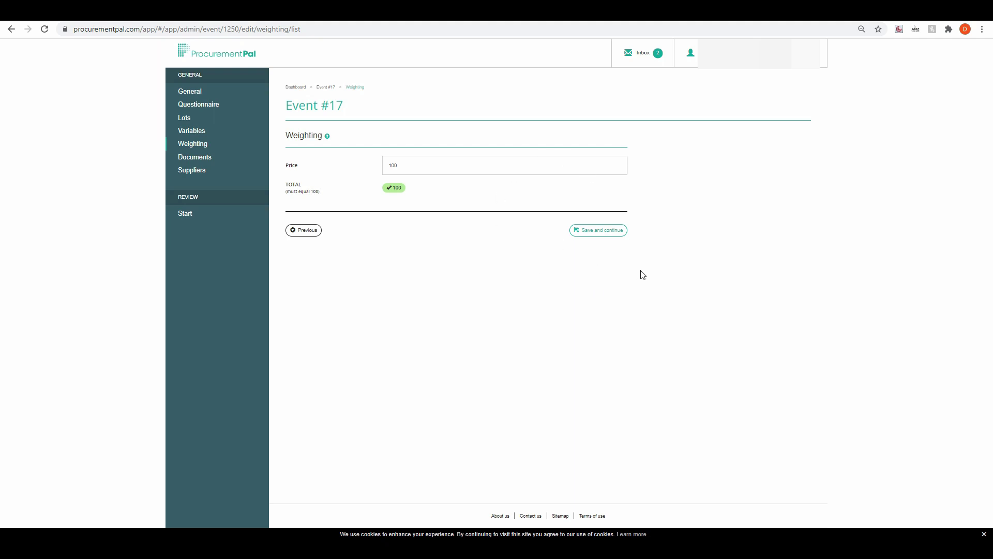
{"action": "left_click", "coordinate": [609, 230]}
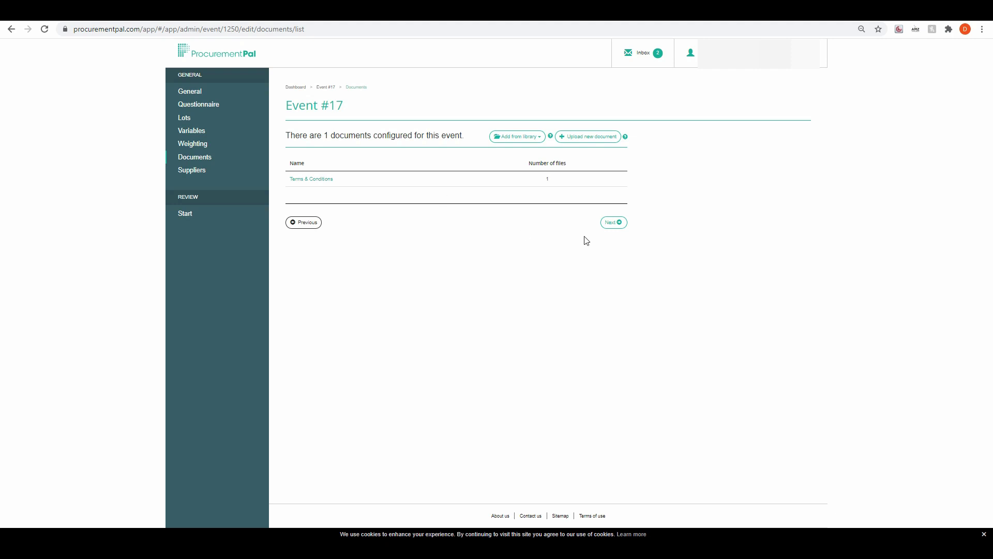
- Proceed from the event documents to the suppliers and add the Carpets supplier group
{"action": "left_click", "coordinate": [613, 222]}
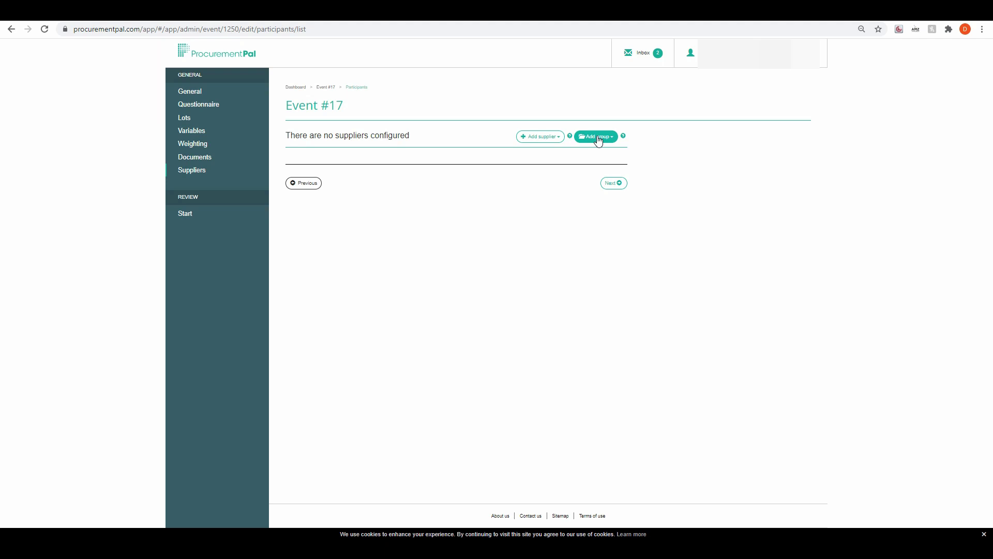
{"action": "left_click", "coordinate": [599, 141]}
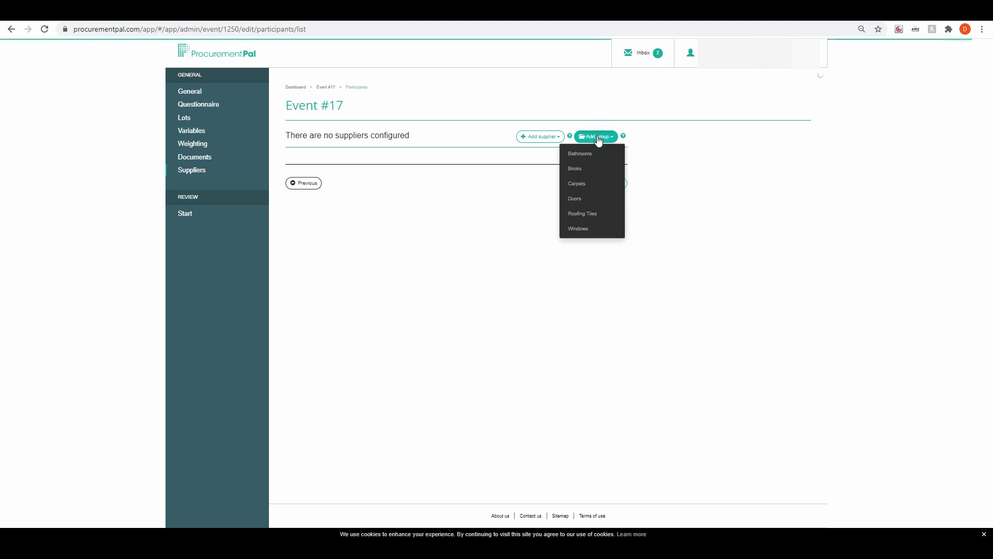
{"action": "left_click", "coordinate": [580, 185]}
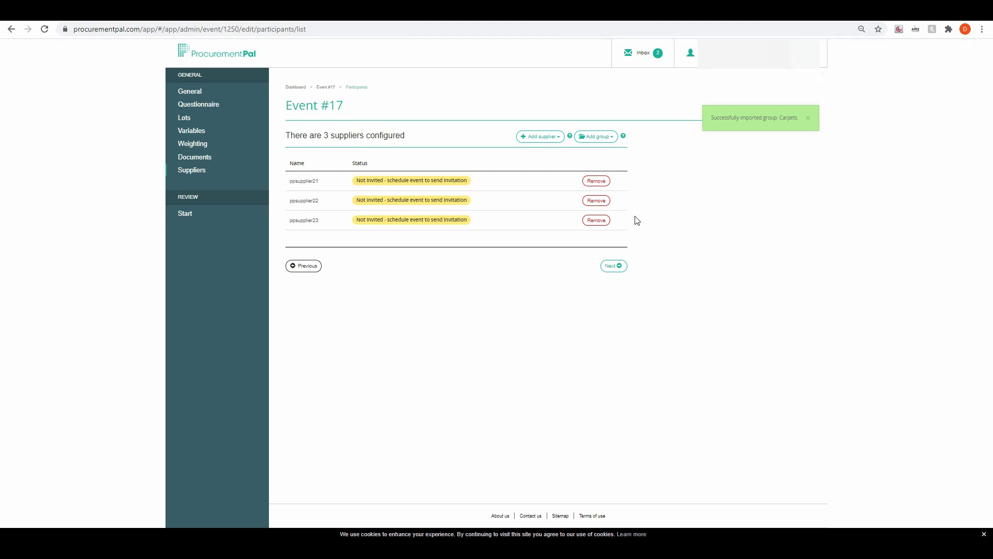
- Proceed to the final review, exclude SP 22a under ppsupplier21 from the invitations, and schedule the event
{"action": "left_click", "coordinate": [615, 267]}
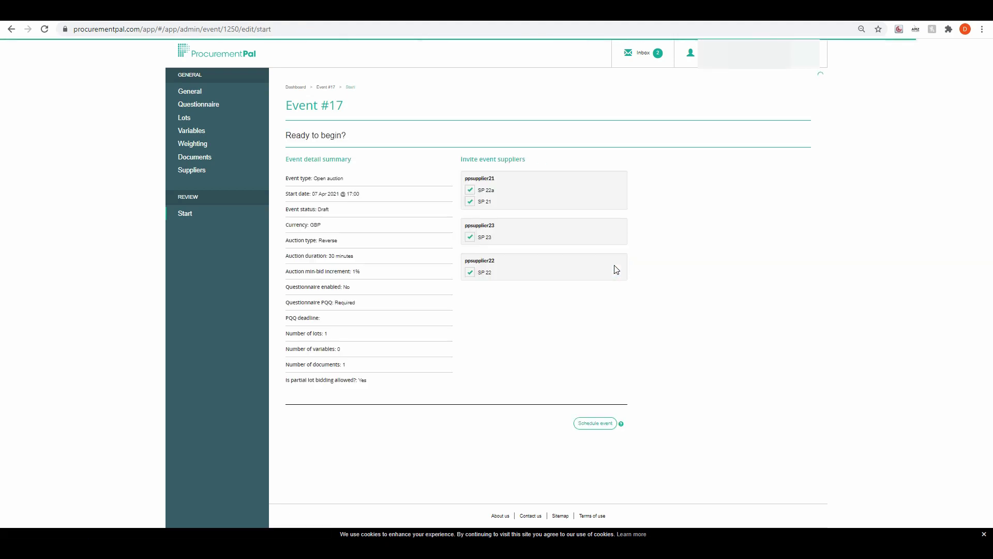
{"action": "left_click", "coordinate": [469, 191]}
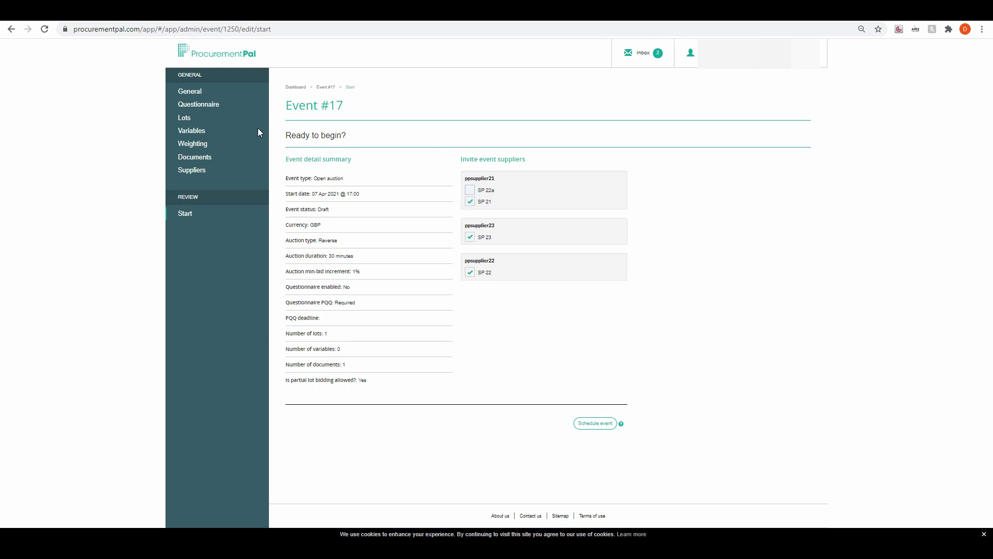
{"action": "left_click", "coordinate": [598, 428]}
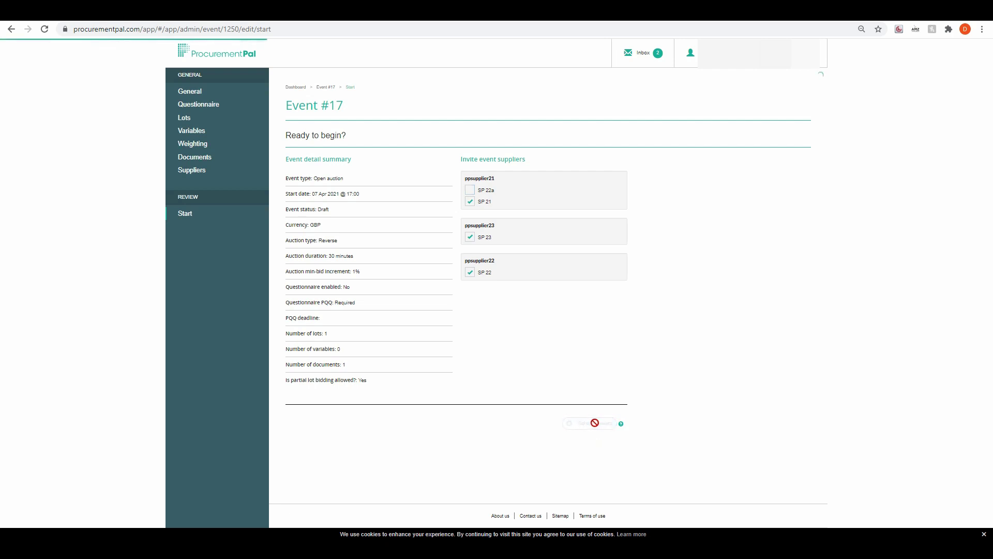